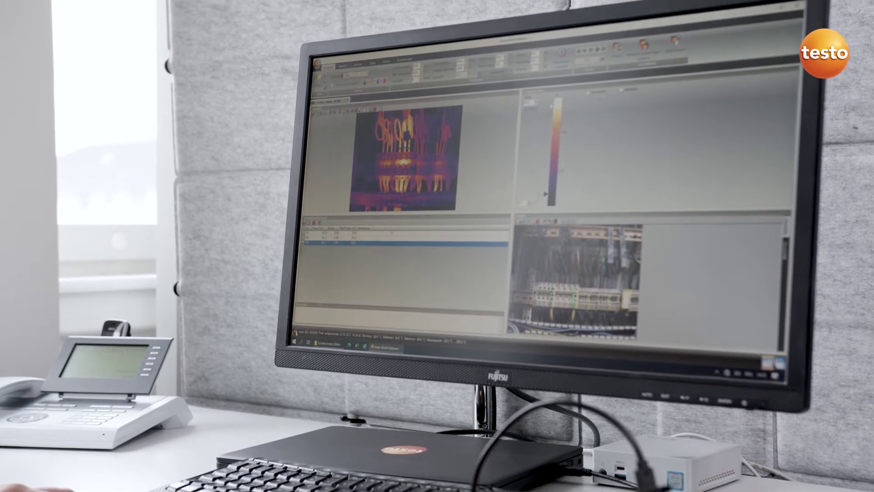
Connect the camera so the Import Assistant appears on its Welcome Page.
left_click(391, 223)
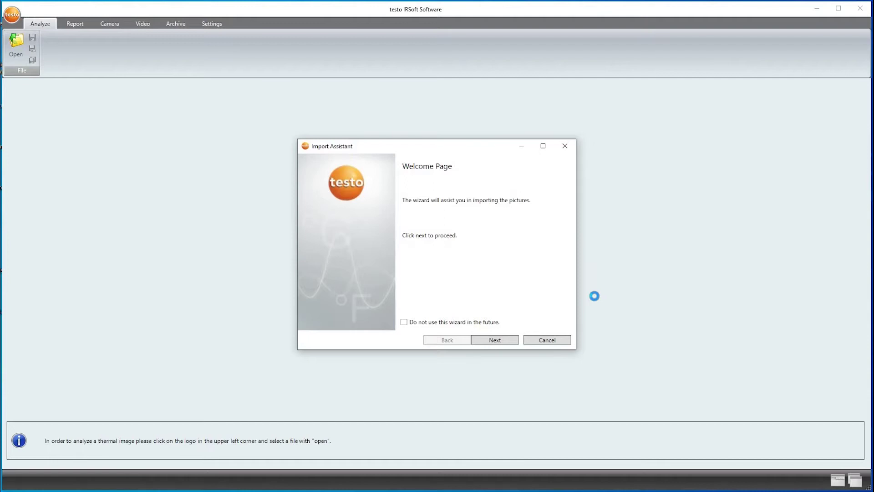
Select the whole camera image folder and import its four pictures into Desktop.
left_click(503, 340)
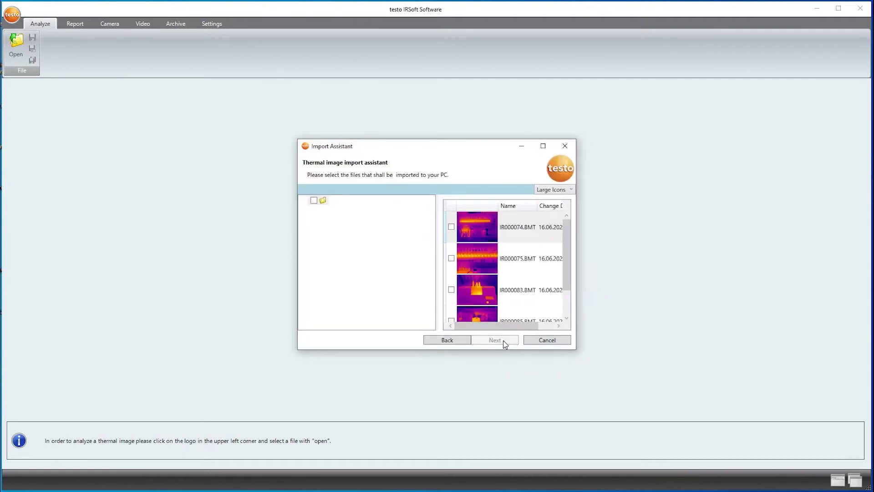
left_click(314, 201)
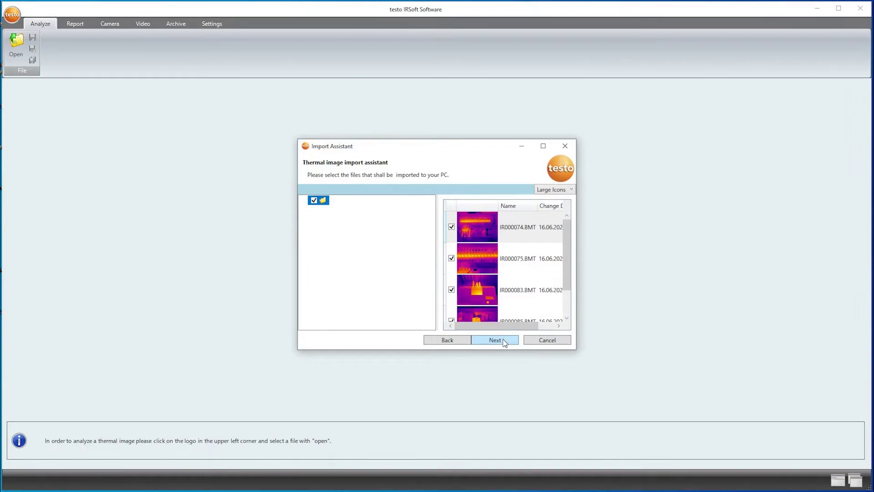
left_click(503, 340)
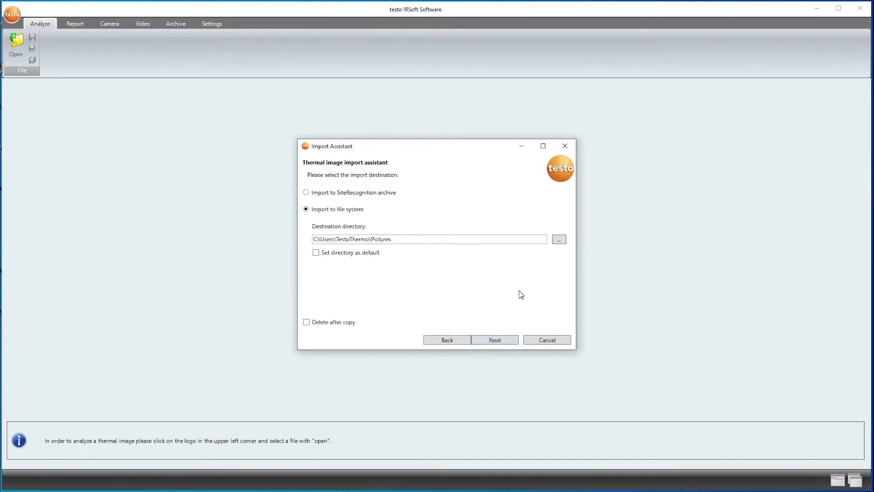
left_click(559, 242)
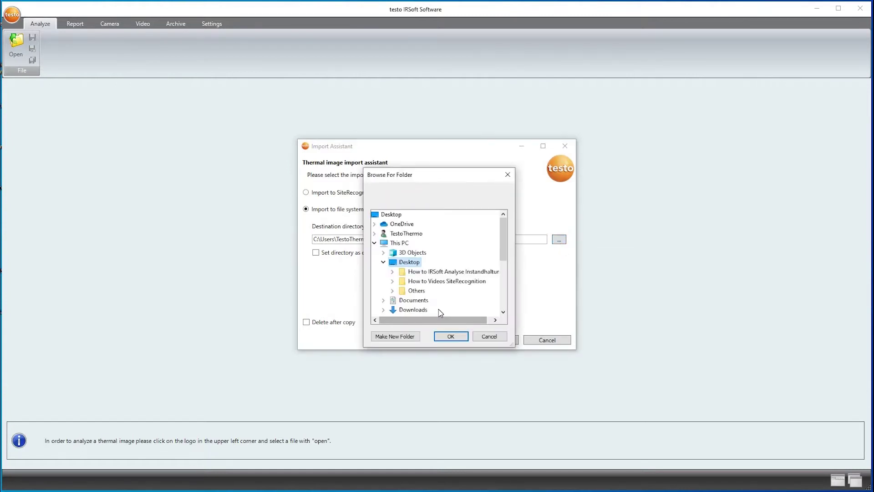
left_click(449, 336)
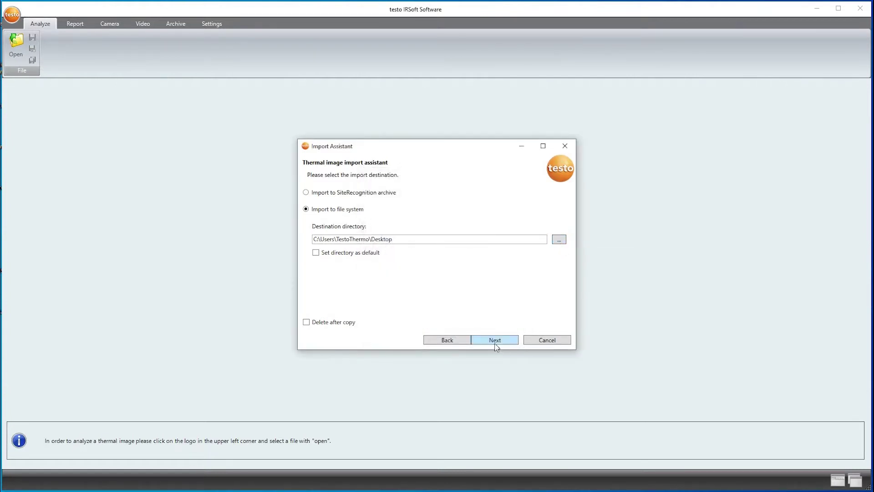
left_click(495, 340)
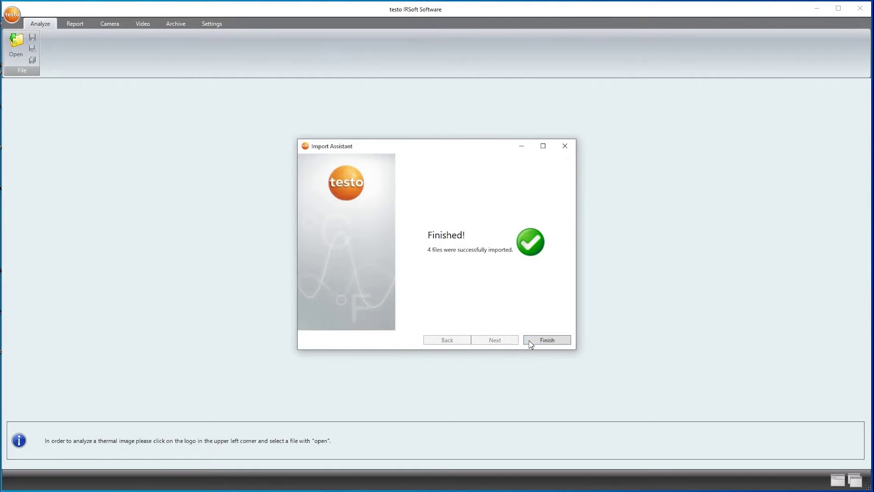
left_click(529, 341)
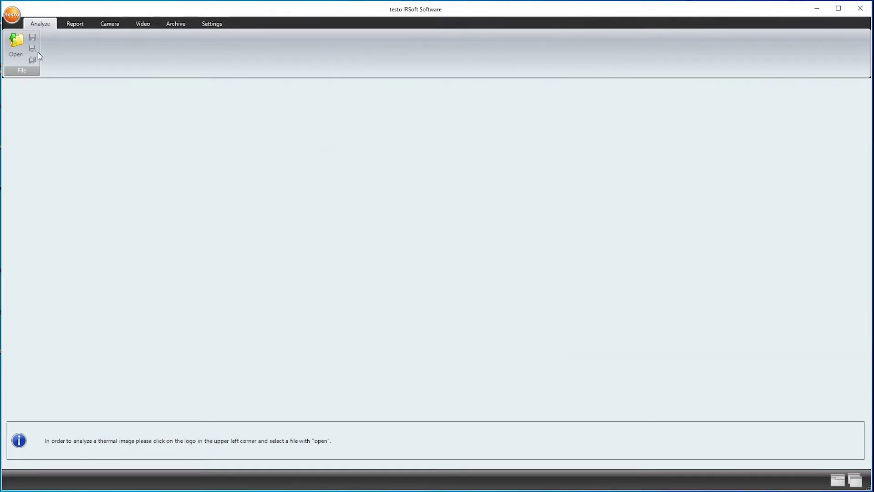
Open IR000074, IR000075, IR000083 and IR000085 .BMT together from the Open dialog.
left_click(16, 49)
left_click_drag(114, 152, 117, 110)
left_click(379, 242)
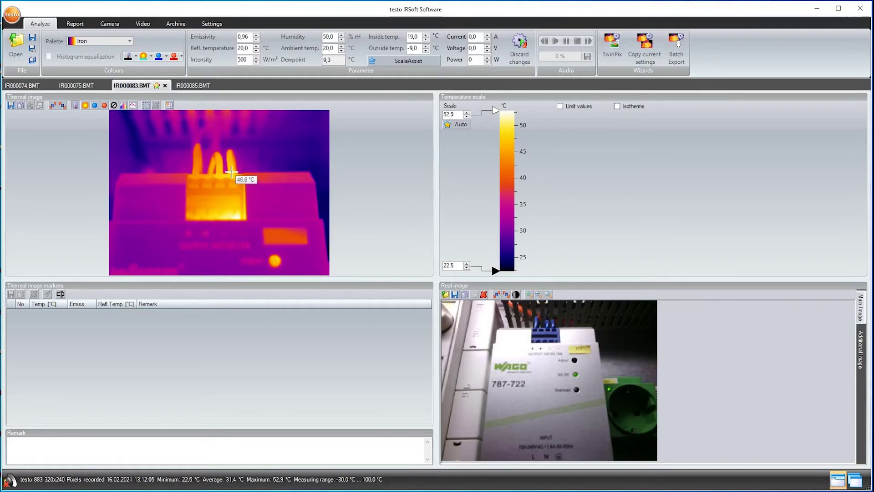
Place measuring points M1, M2 and M3 on the terminals (46.6, 46.6, 42.5 °C).
left_click(232, 170)
left_click(219, 171)
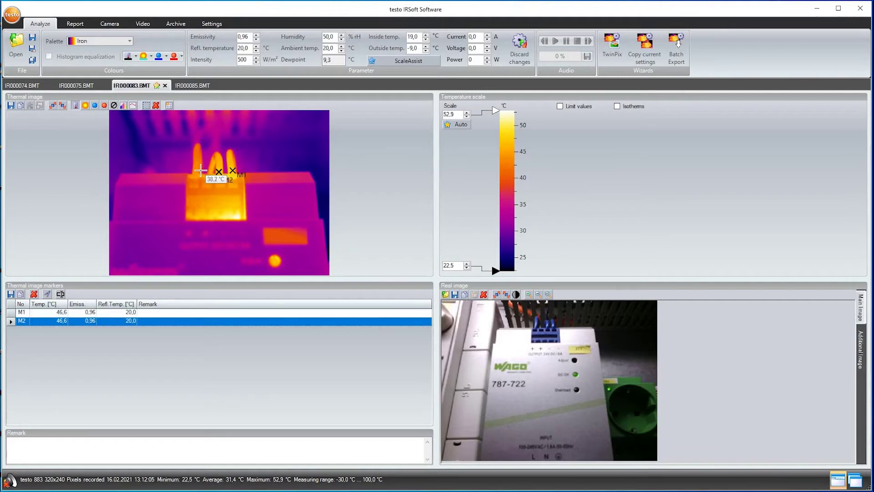
left_click(196, 170)
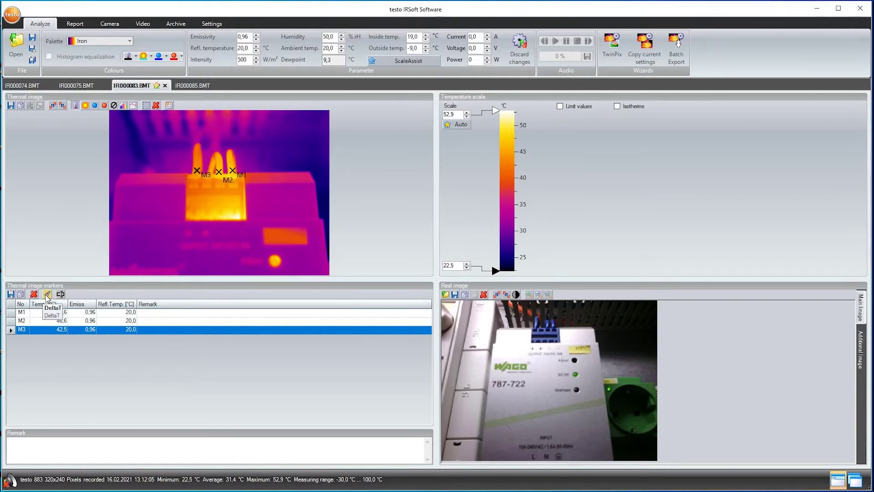
Define DeltaT 1 as M1 minus M3, giving difference D1 of 4.1 °C.
left_click(47, 294)
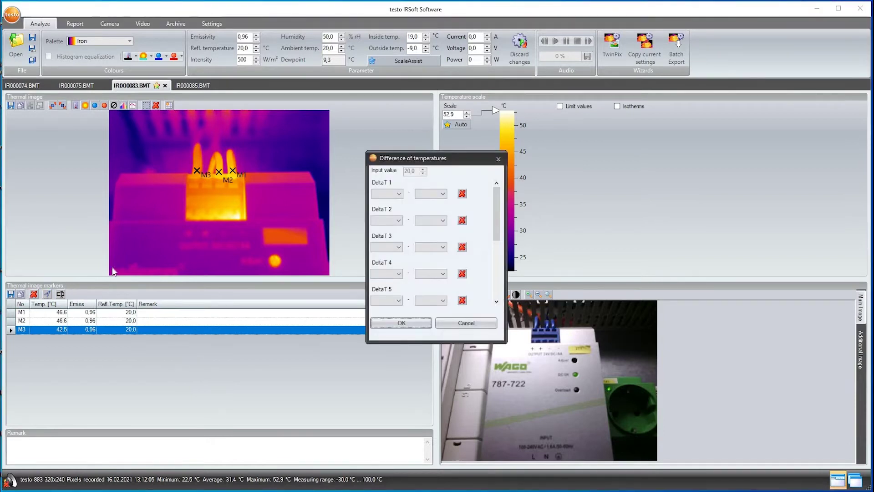
left_click(400, 195)
left_click(386, 204)
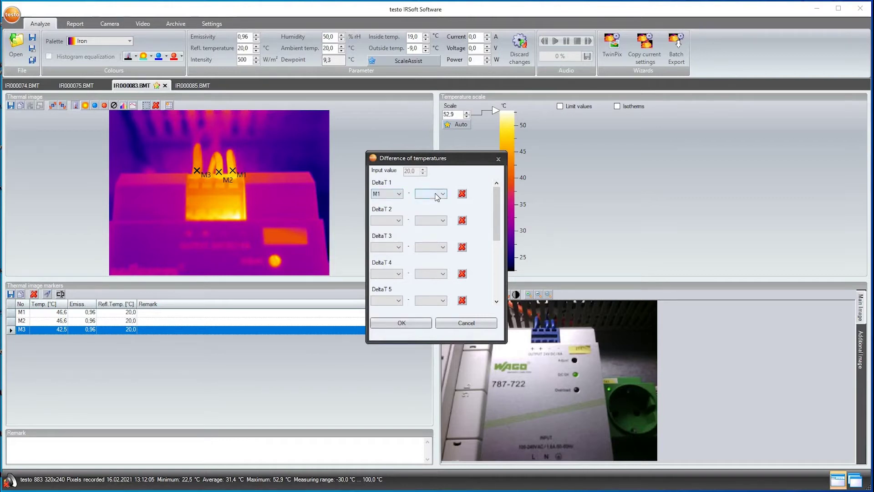
left_click(437, 195)
left_click(429, 215)
left_click(401, 323)
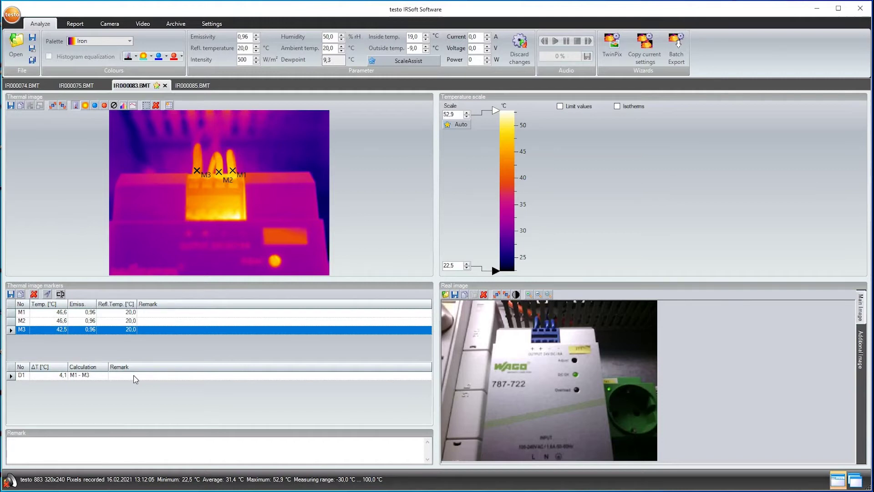
Add a whole-image hot spot plus a rectangular hot spot HS2 around the terminals (52.9 °C).
left_click(104, 106)
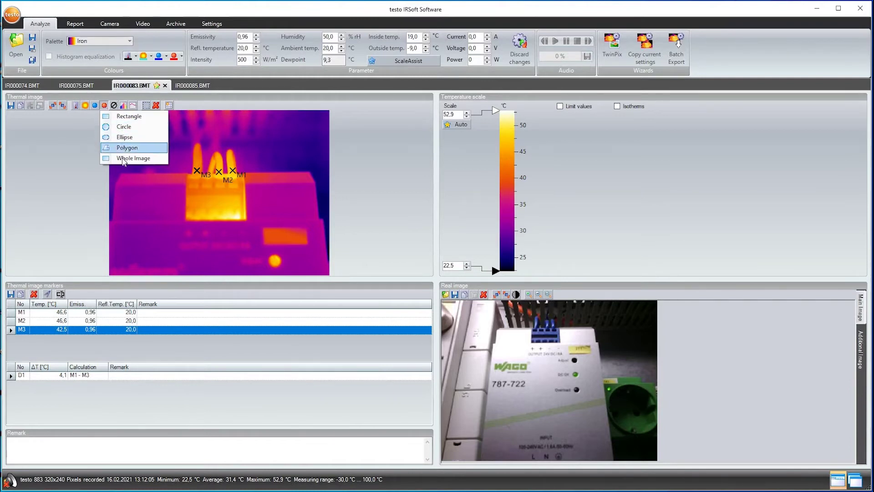
left_click(124, 160)
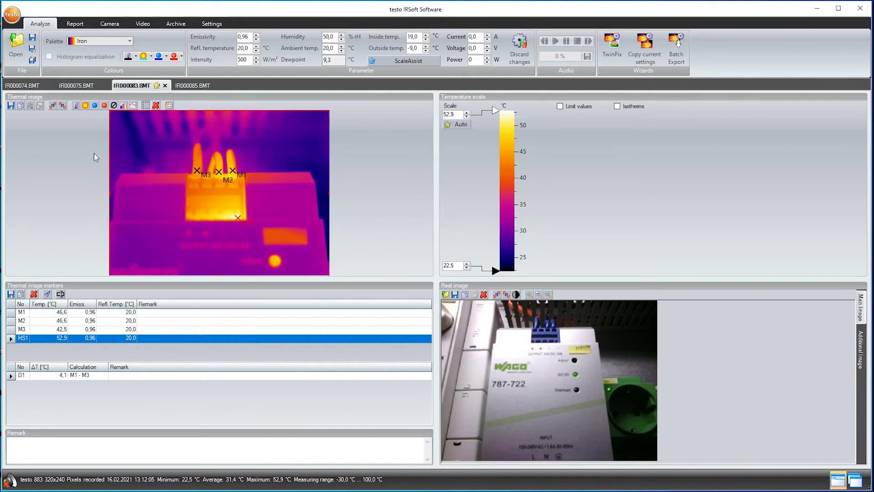
left_click(105, 106)
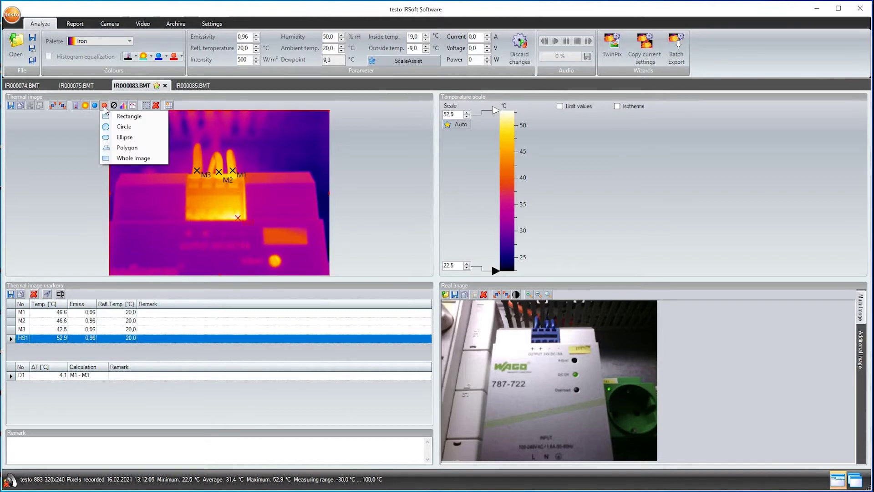
left_click(121, 116)
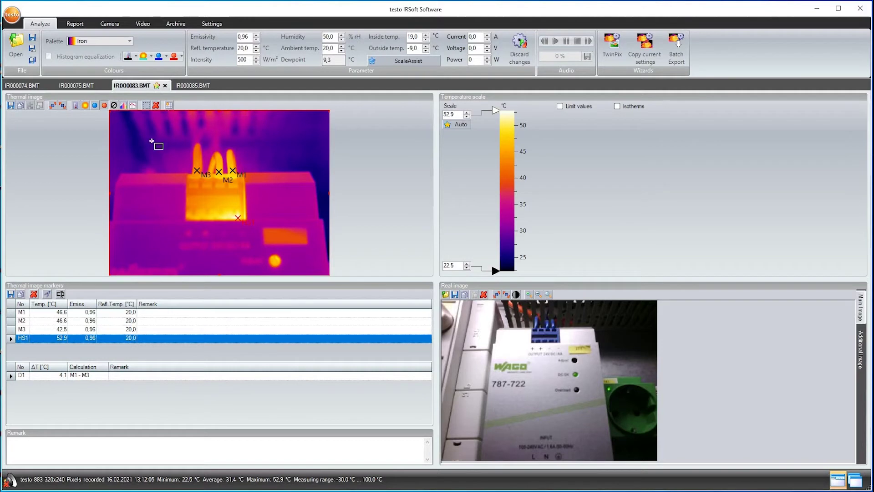
mouse_move(171, 147)
left_mouse_down()
mouse_move(261, 212)
mouse_move(269, 232)
left_mouse_up()
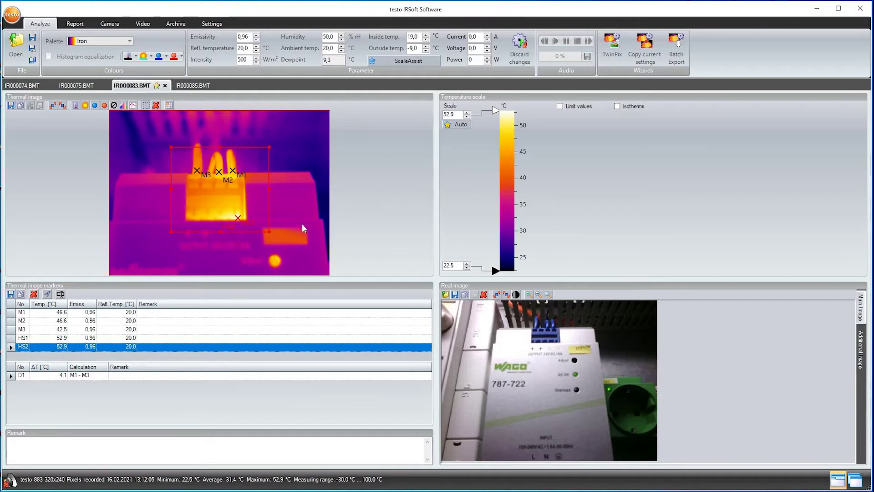
Enable limit values and drag the upper temperature limit down to 48,0 °C.
left_click(560, 106)
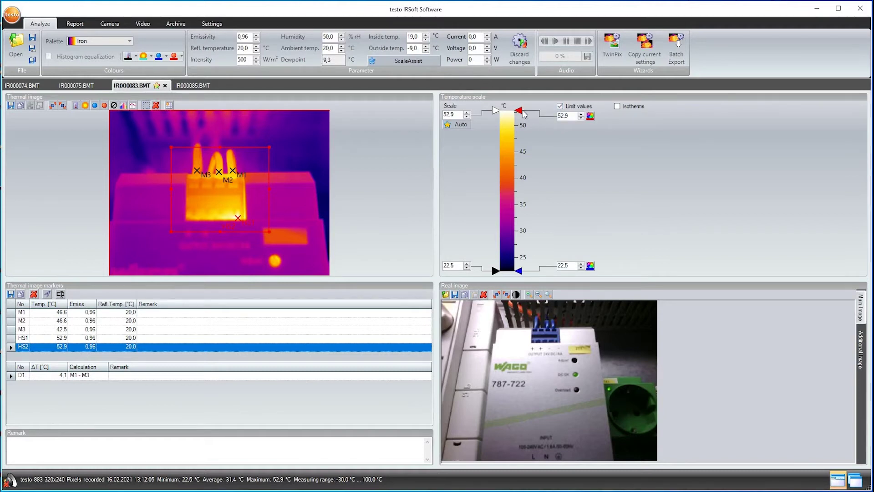
mouse_move(520, 110)
left_mouse_down()
mouse_move(521, 119)
mouse_move(574, 140)
left_mouse_up()
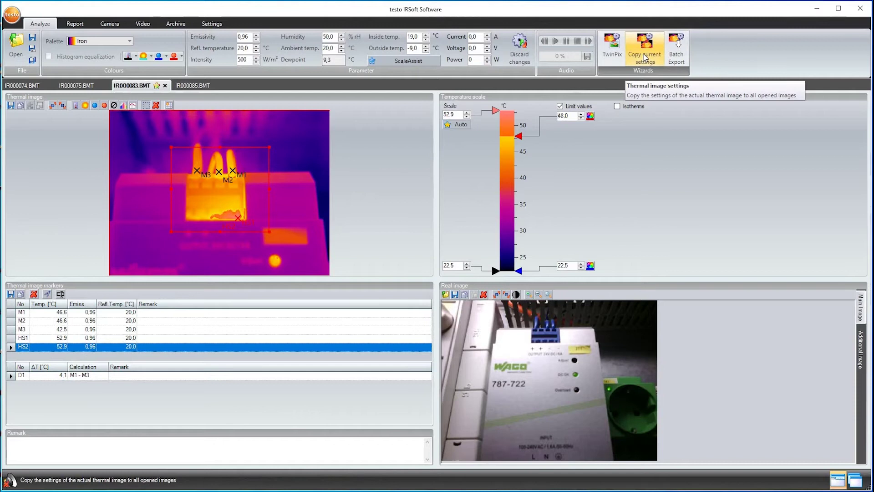
Copy this image's settings, including temperature limit values, to the other open images.
left_click(645, 57)
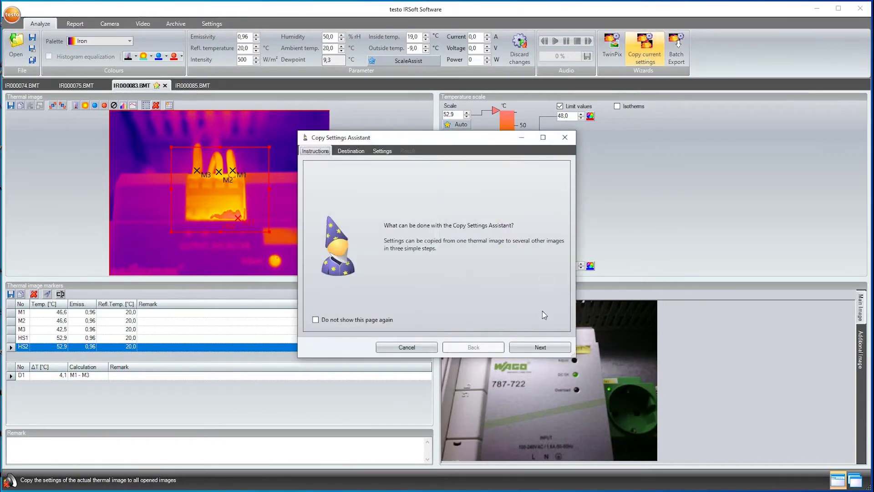
left_click(540, 347)
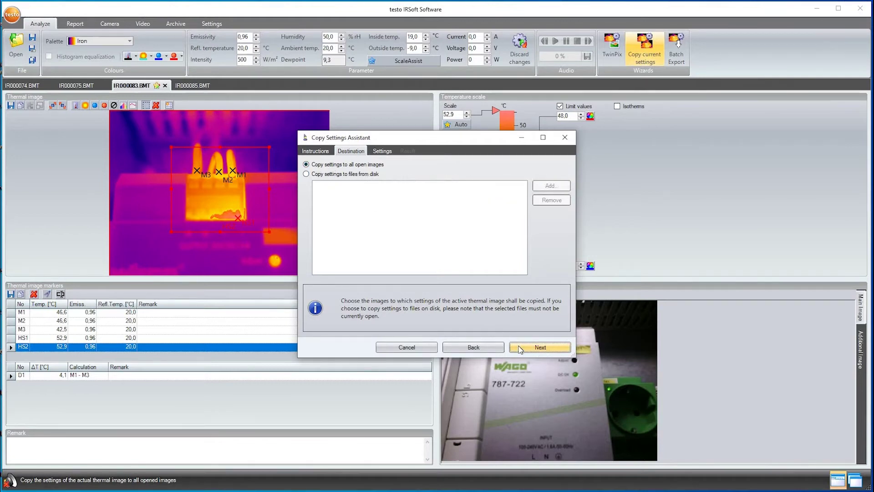
left_click(520, 348)
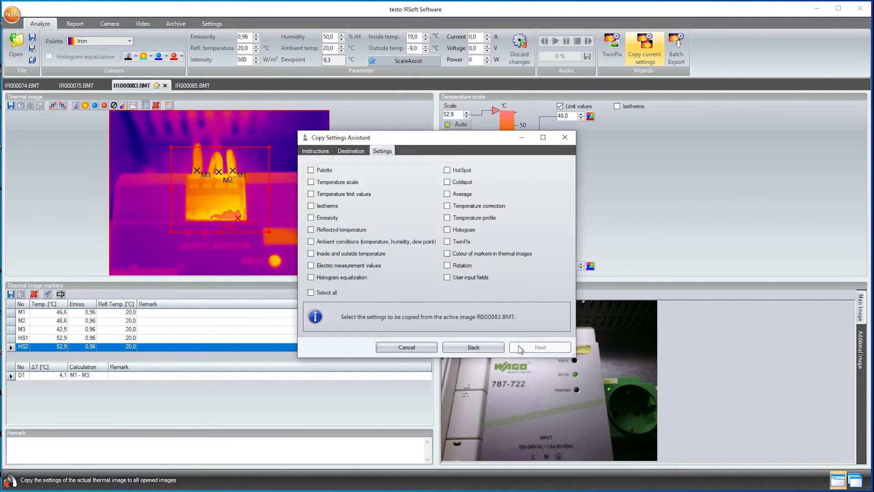
left_click(311, 194)
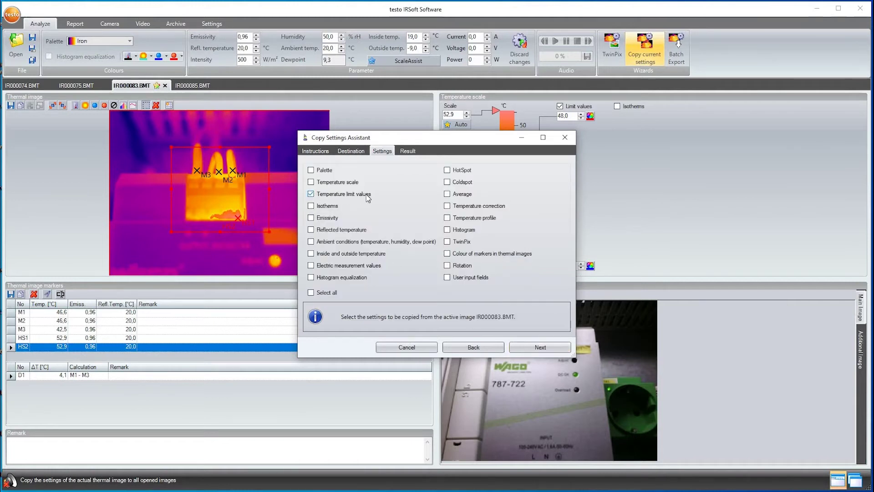
left_click(537, 347)
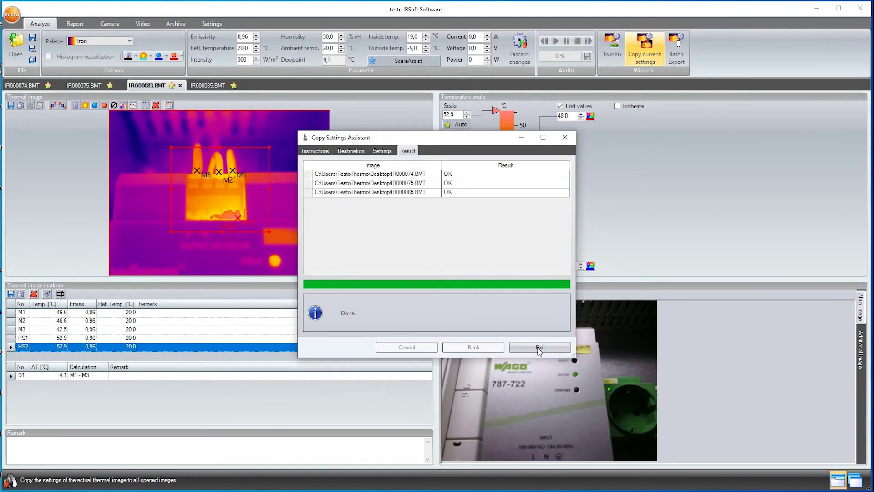
left_click(539, 349)
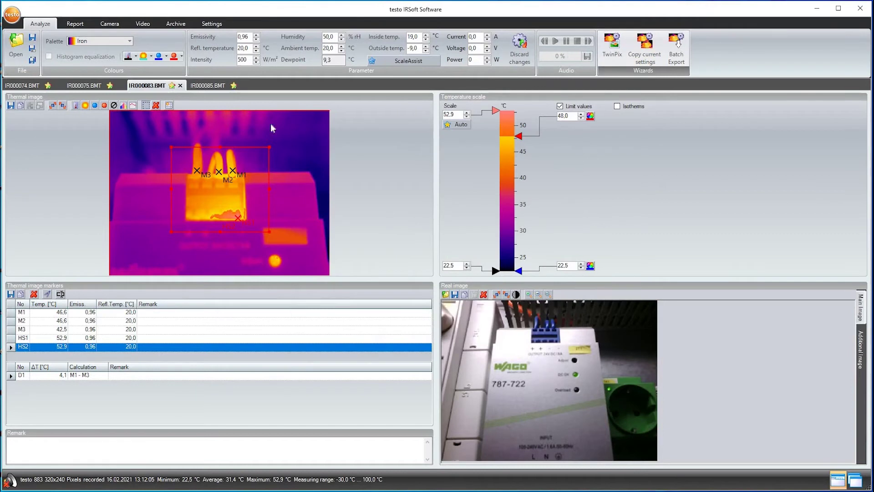
Check IR000085, IR000075 and IR000074, then return to IR000083 and start a remark.
left_click(218, 83)
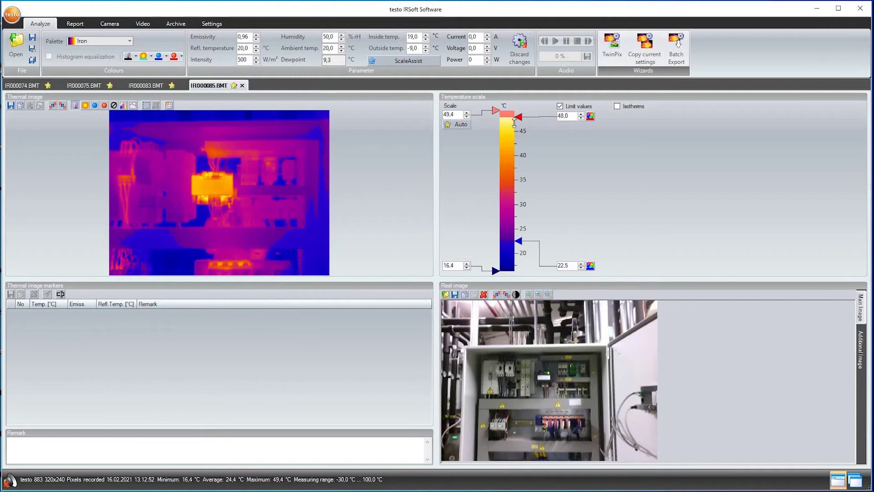
left_click(73, 89)
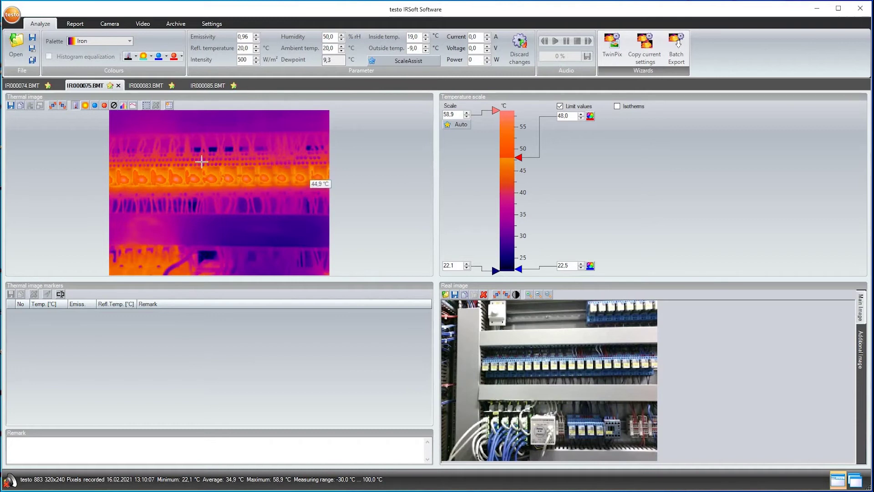
left_click(22, 86)
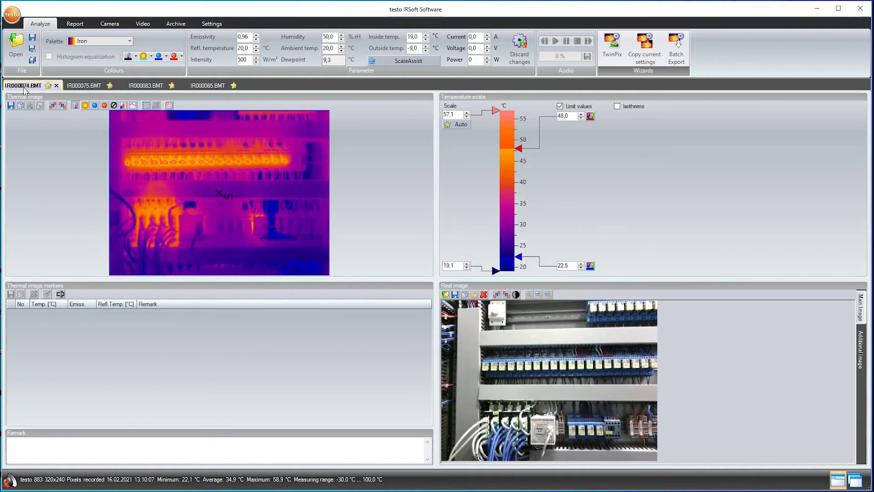
left_click(146, 85)
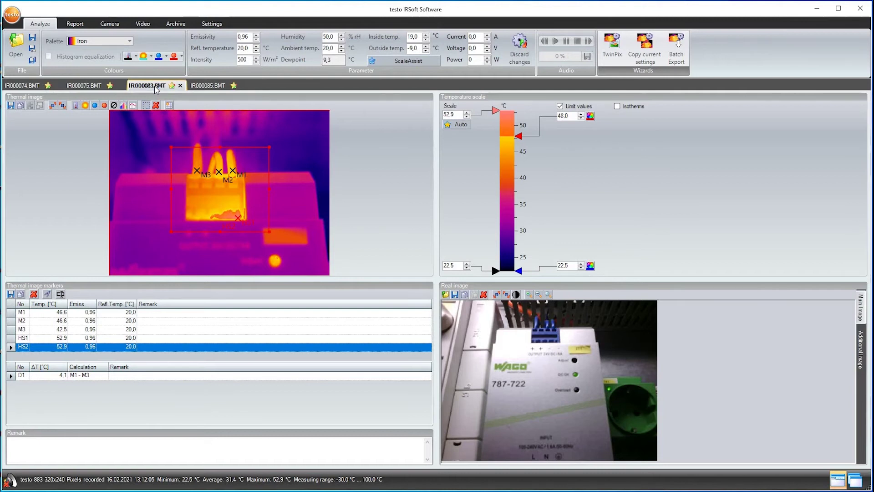
left_click(25, 445)
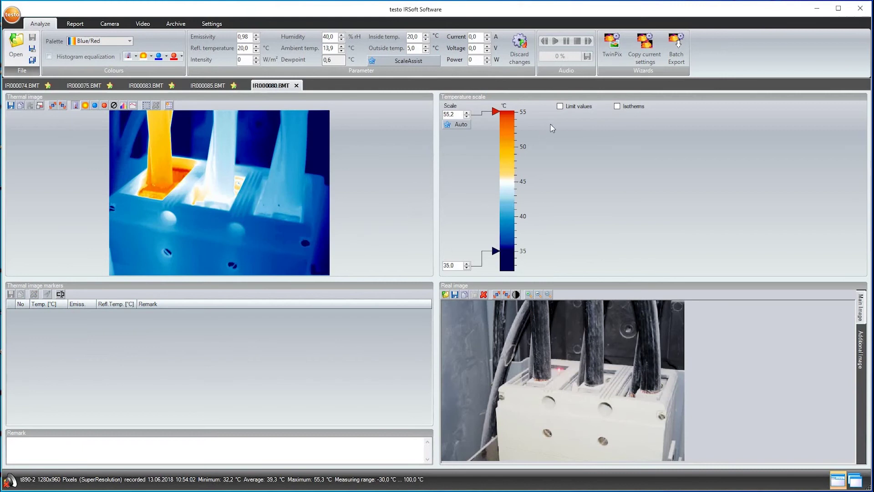
Launch the TwinPix wizard from the Analyze ribbon for IR000080.BMT.
left_click(612, 54)
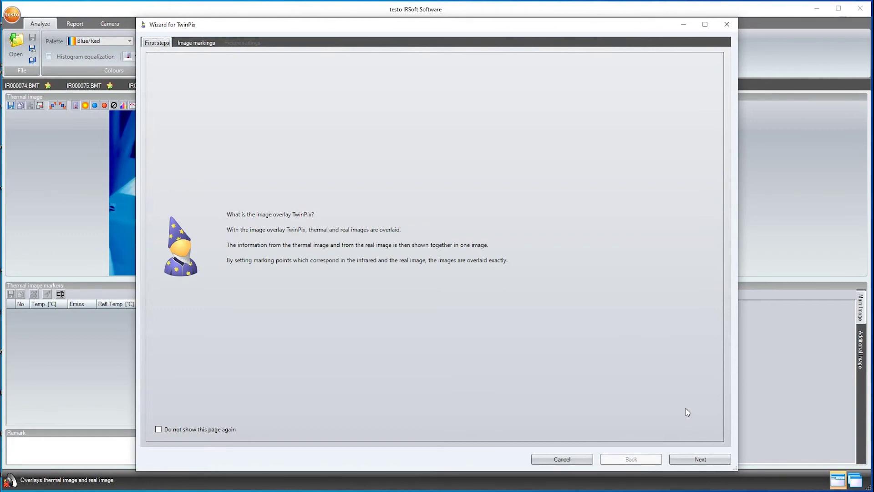
Add the fourth marking point, strengthen the infrared overlay and cap it at 38.2 °C.
left_click(697, 459)
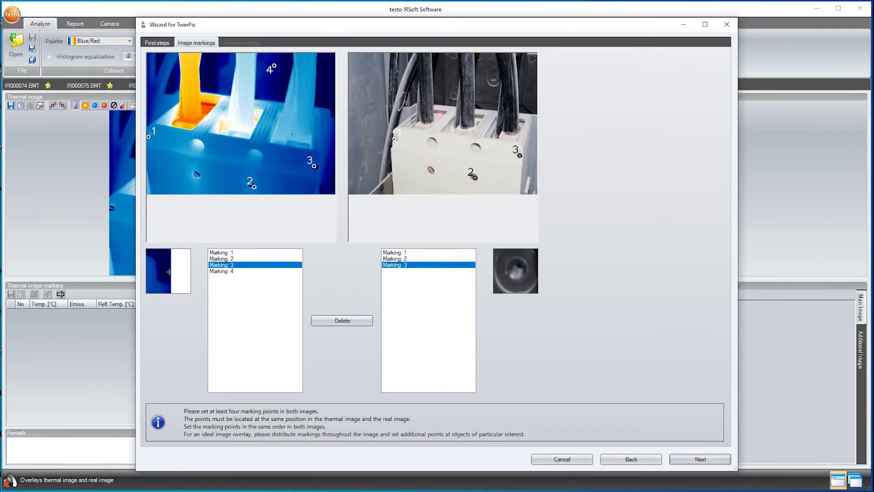
left_click(493, 80)
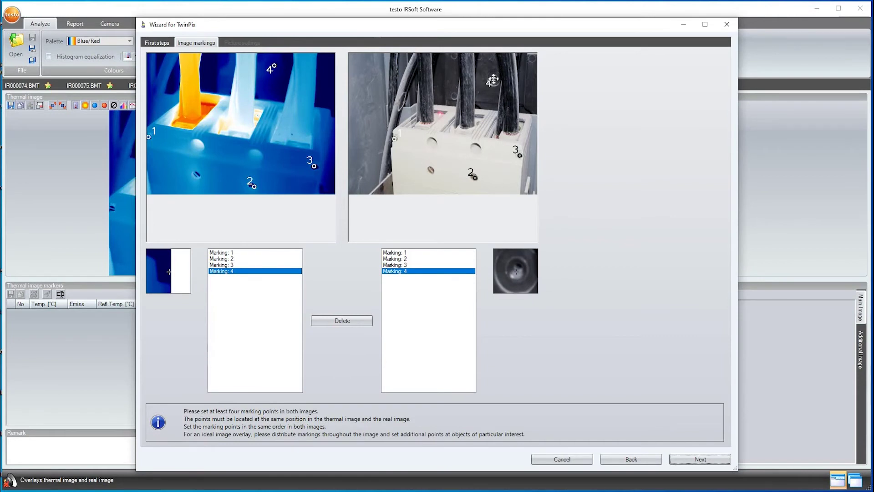
left_click(699, 459)
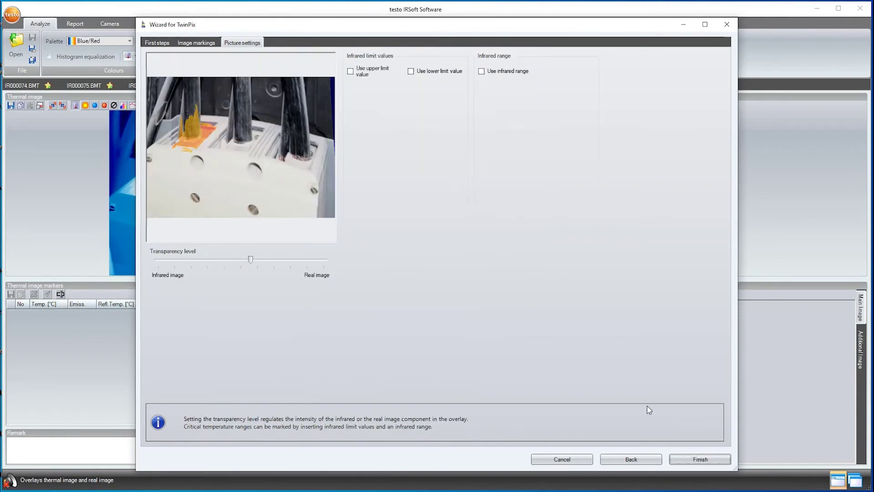
left_click(350, 71)
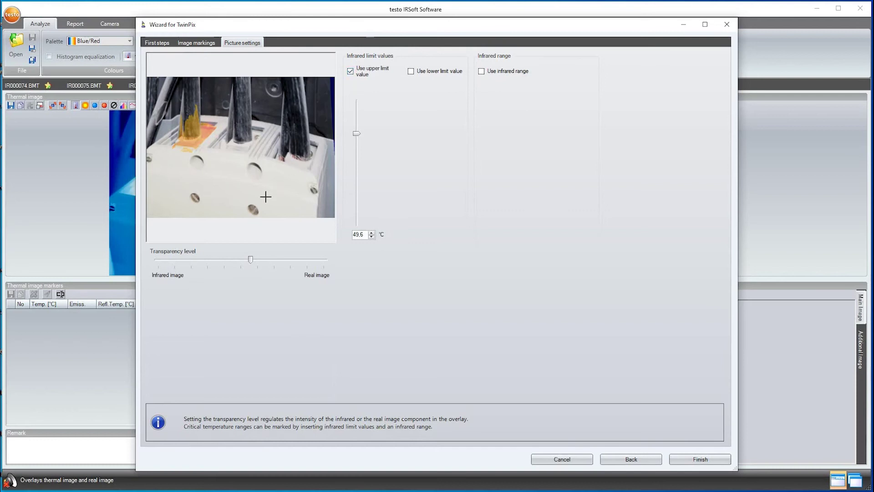
mouse_move(250, 259)
left_mouse_down()
mouse_move(186, 256)
mouse_move(255, 259)
left_mouse_up()
left_click_drag(355, 141, 350, 194)
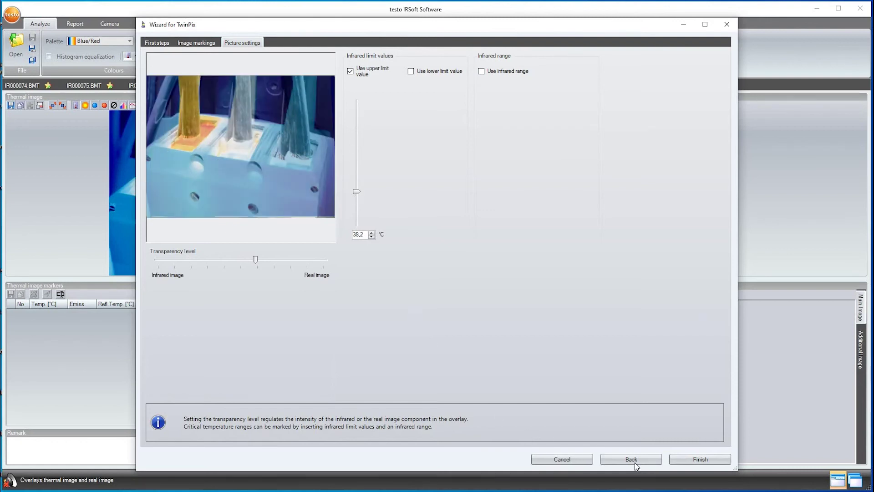
Finish the TwinPix wizard so IR000080.BMT shows the blended infrared and real image.
left_click(701, 458)
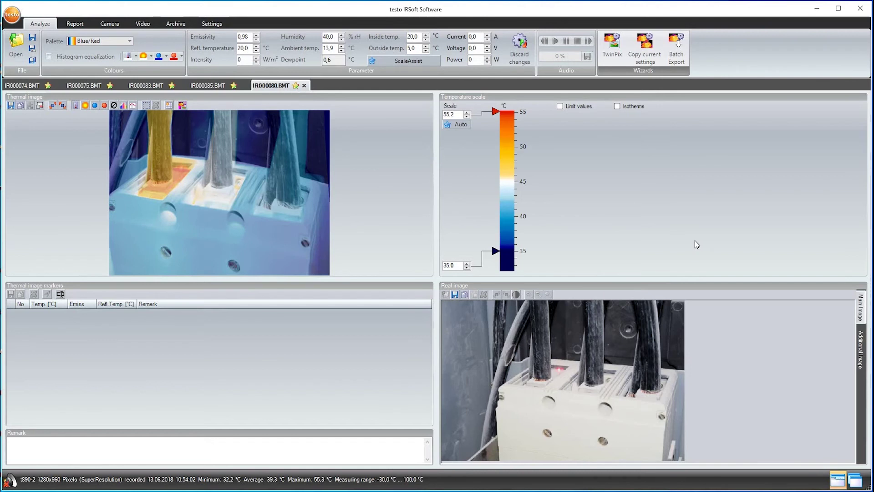
Start a new Industry thermography report with all available thermal images added.
left_click(75, 25)
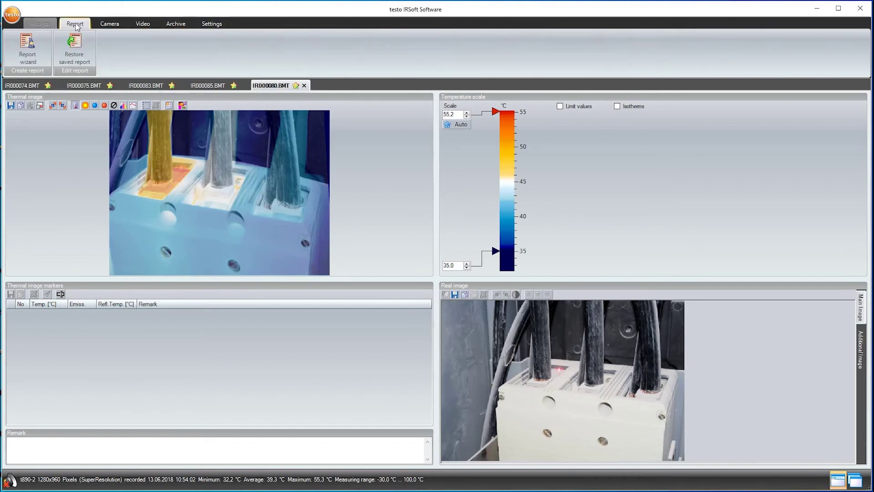
left_click(27, 44)
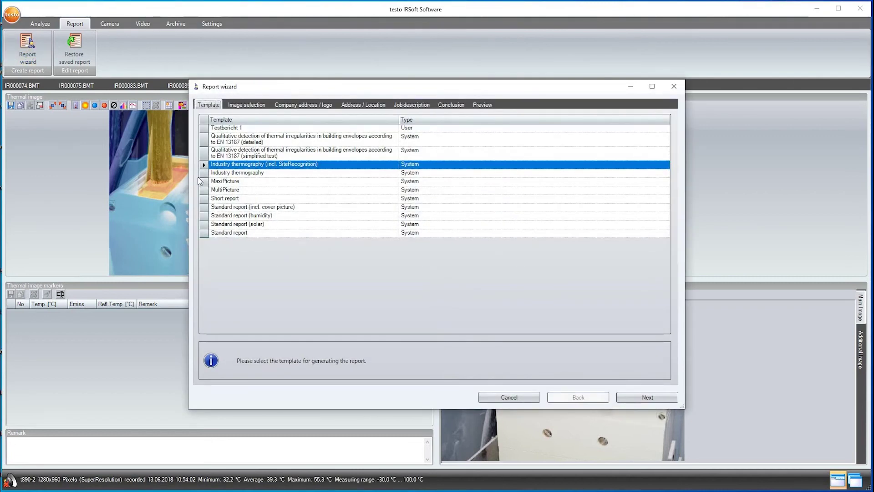
left_click(204, 173)
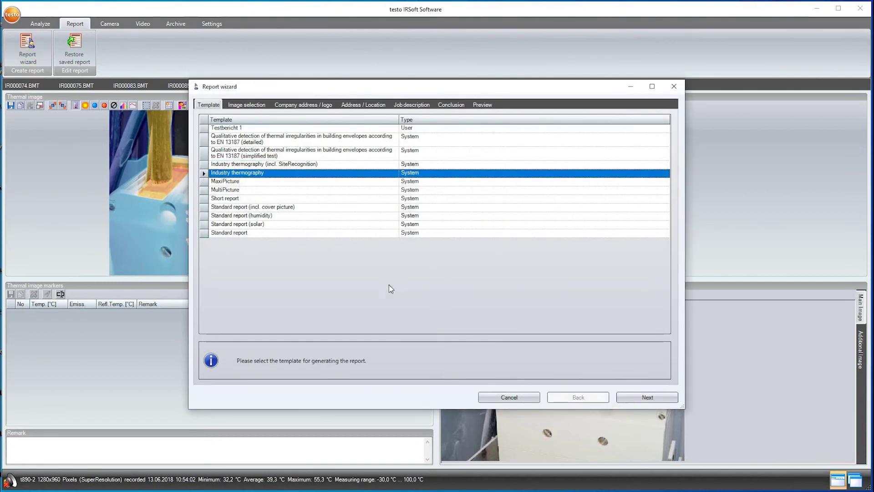
left_click(634, 398)
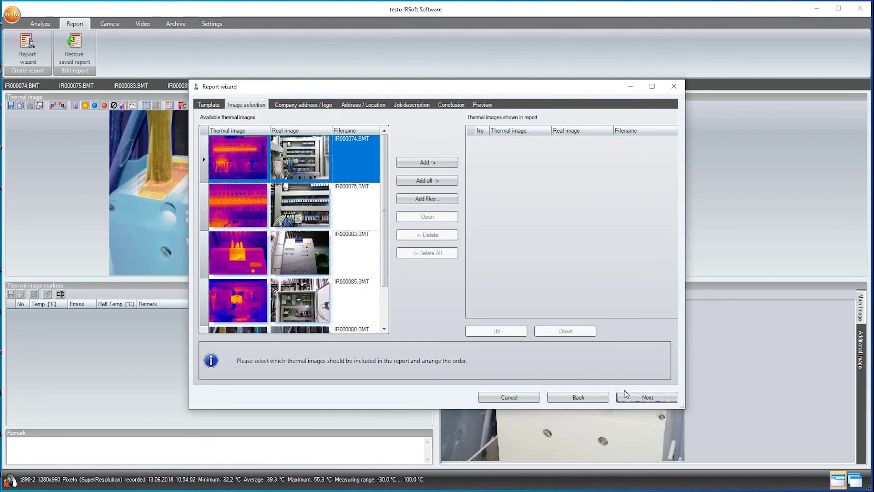
left_click(428, 181)
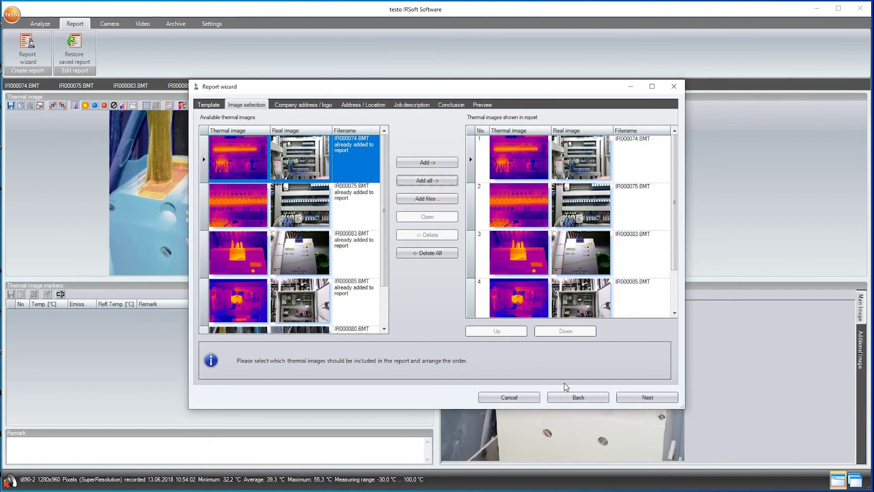
left_click(627, 399)
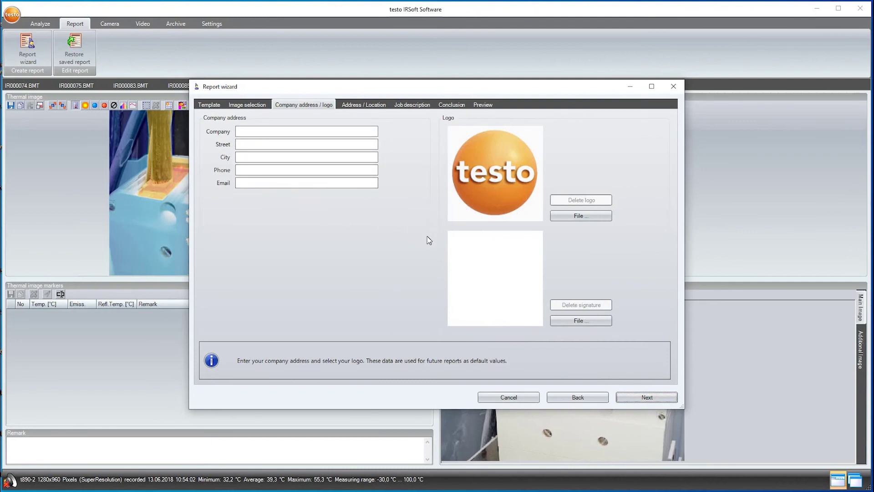
Skip the address, location and job description pages and enter the conclusion 'Summary: ...'.
left_click(624, 397)
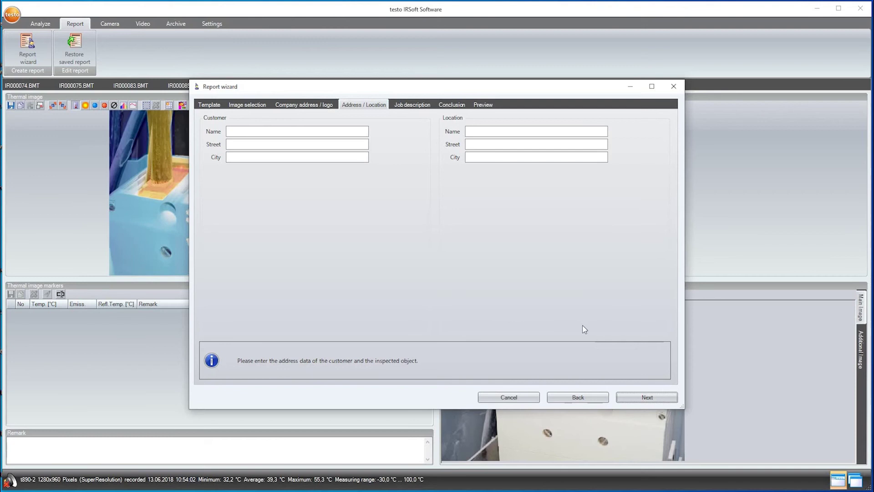
left_click(627, 396)
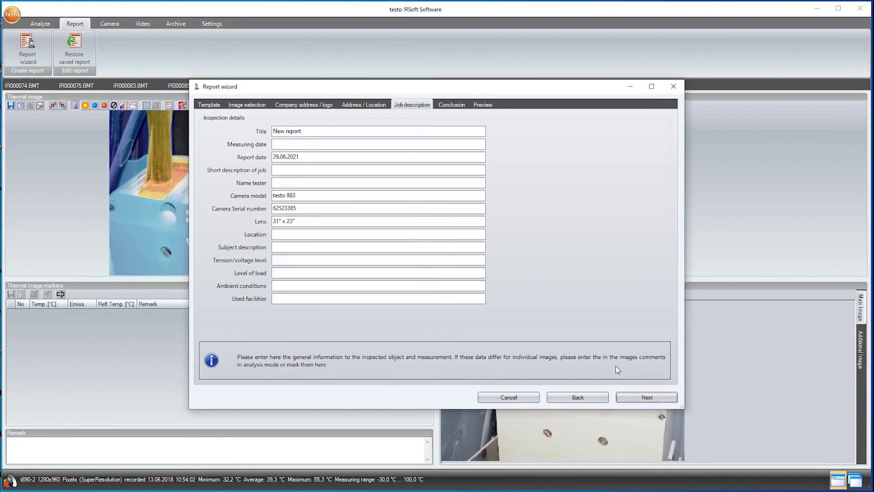
left_click(625, 397)
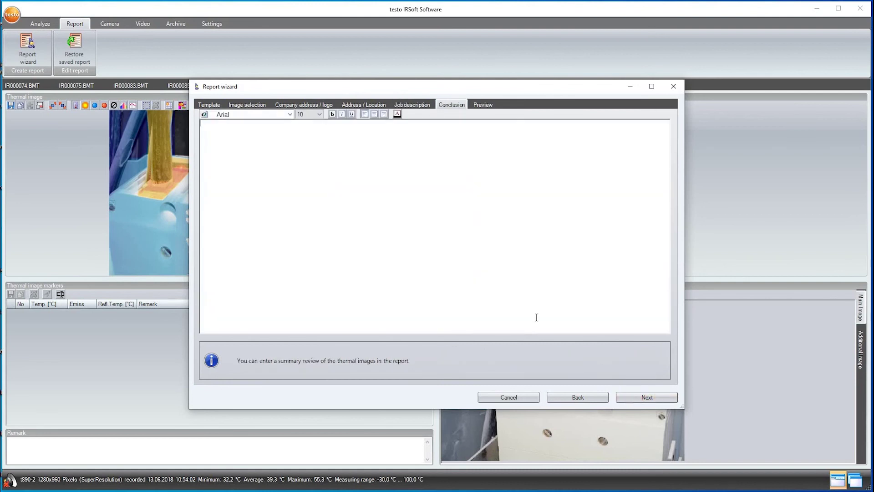
type("Summary: ....")
Generate the report and scroll its preview to the image page with Measure point 1 and Hot spot 1.
left_click(653, 400)
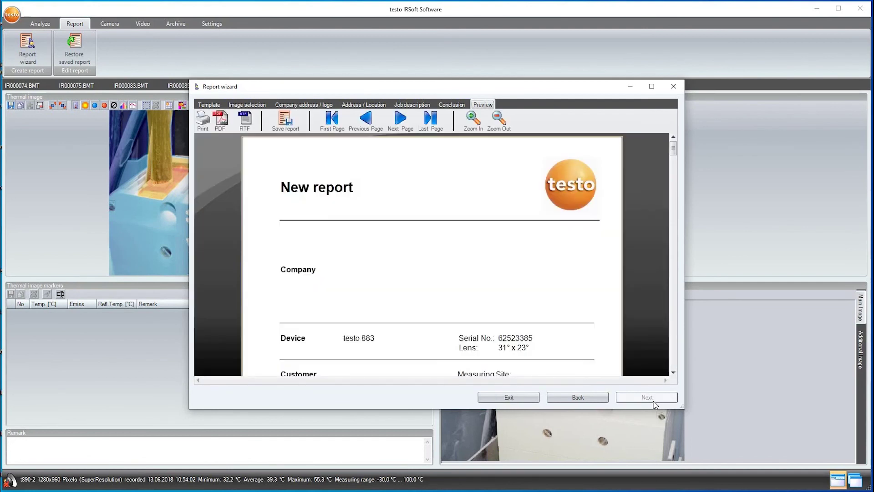
scroll(648, 222, "down", 5)
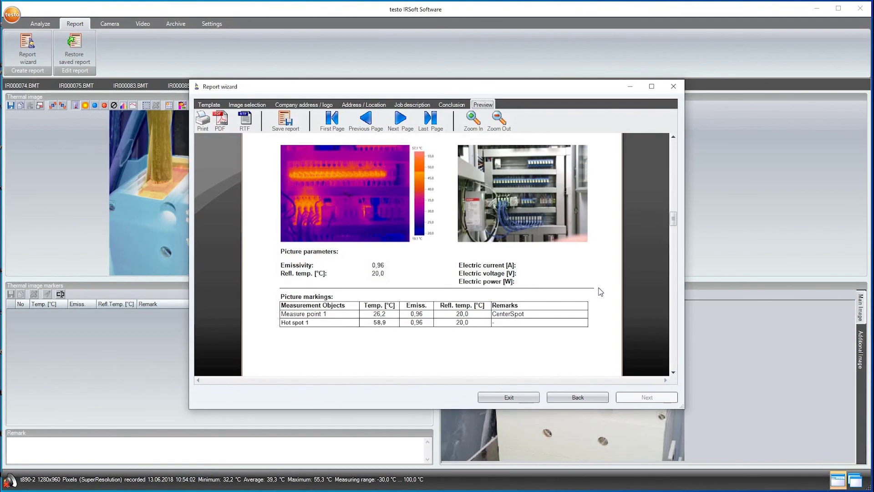
Save the report as 'New report' in TIR format and also as a PDF.
left_click(286, 128)
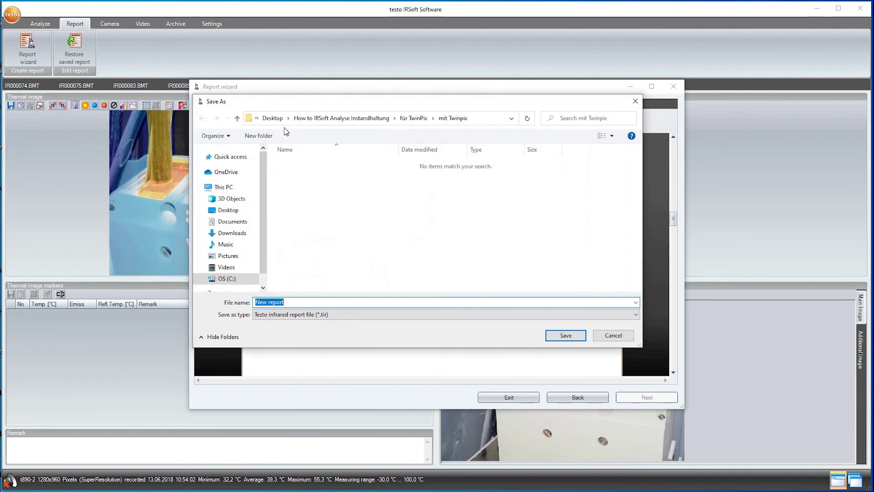
left_click(565, 336)
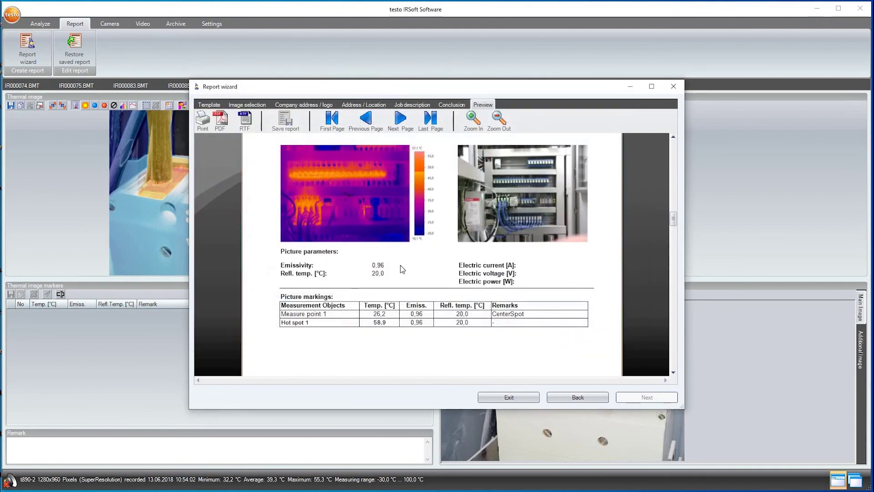
left_click(221, 126)
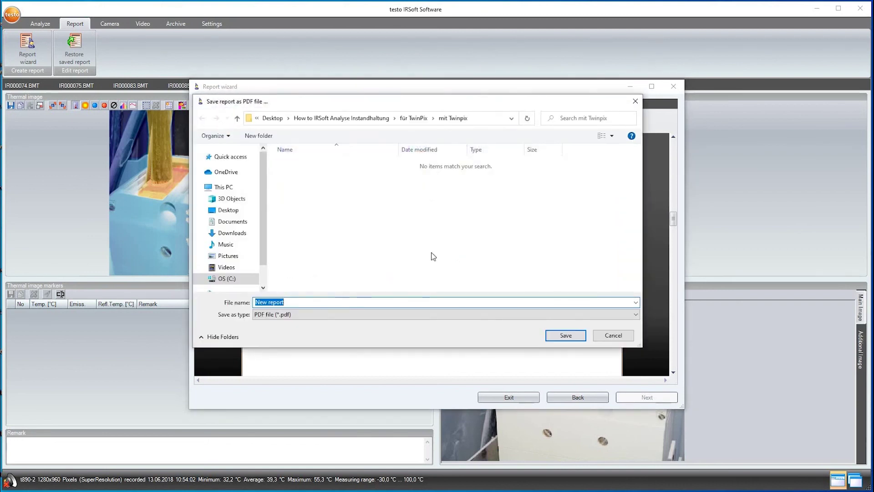
left_click(565, 335)
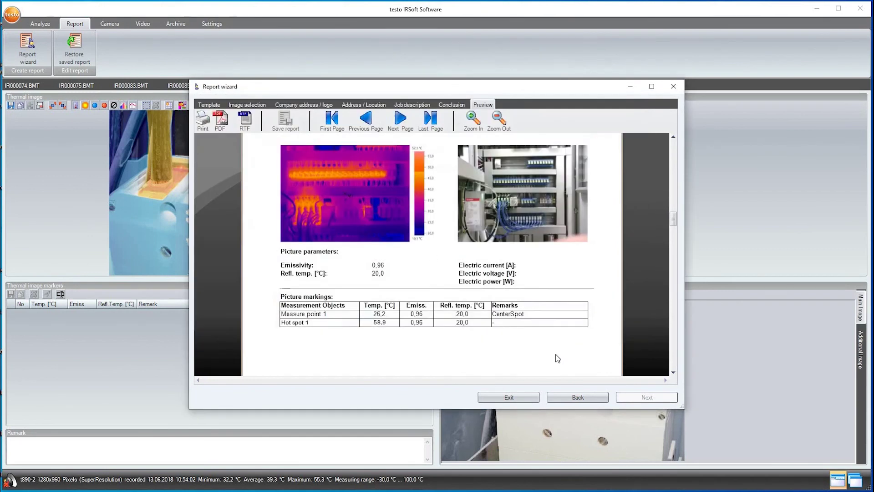